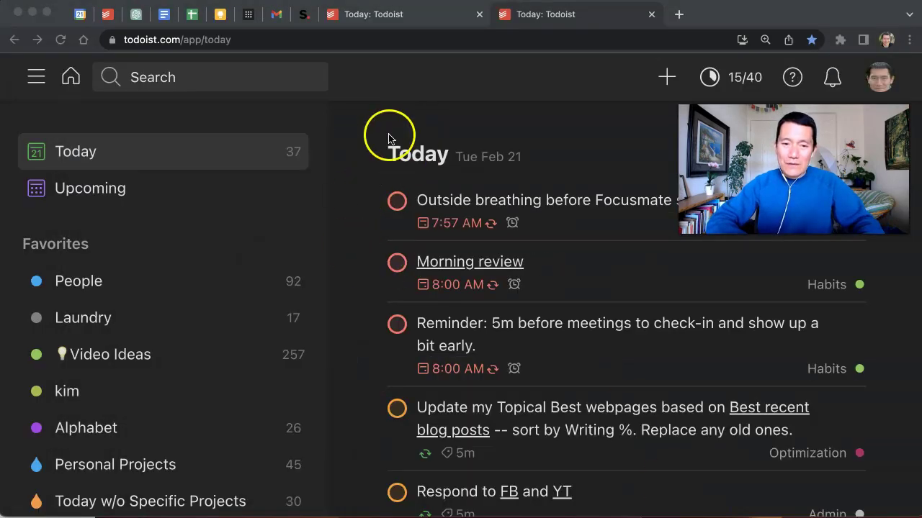
Step: Open the People project from Favorites to show its dated list of contact tasks
click(411, 153)
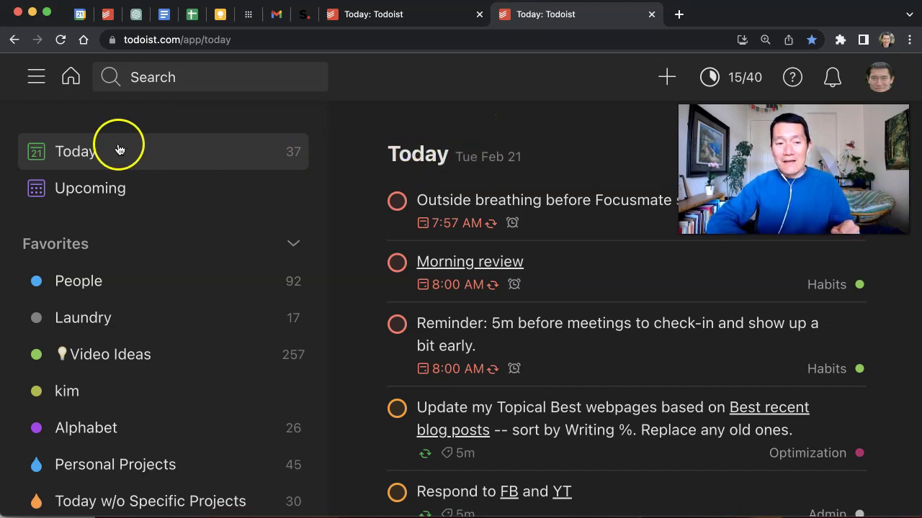
click(92, 290)
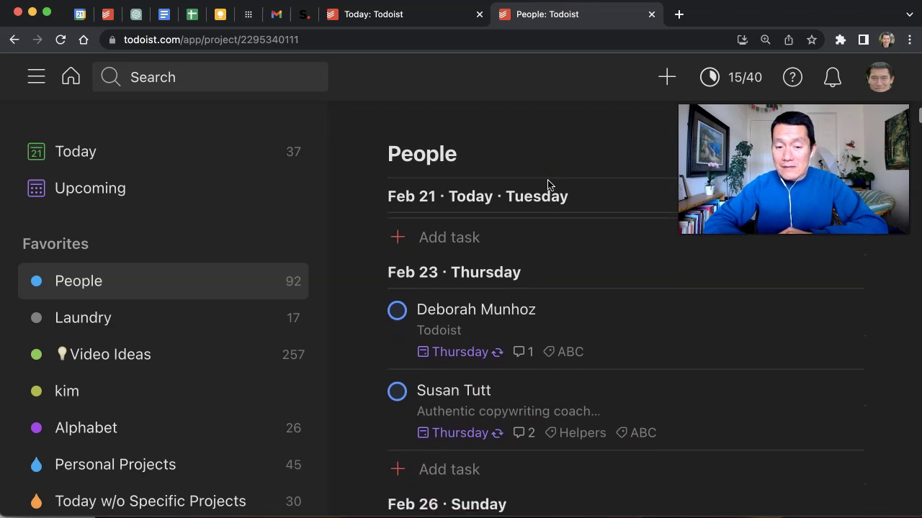
click(543, 206)
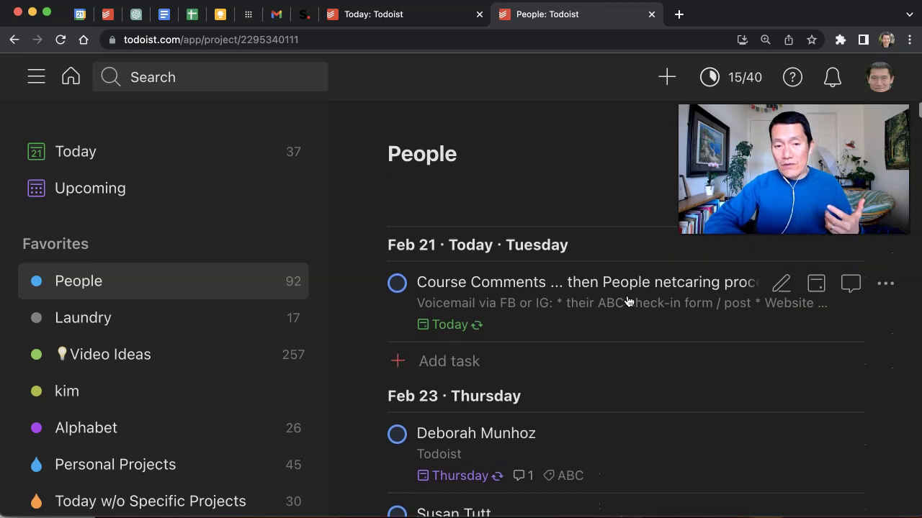
Step: Search for the contact's first name and open the matching task from the People project
click(248, 83)
text(ericka)
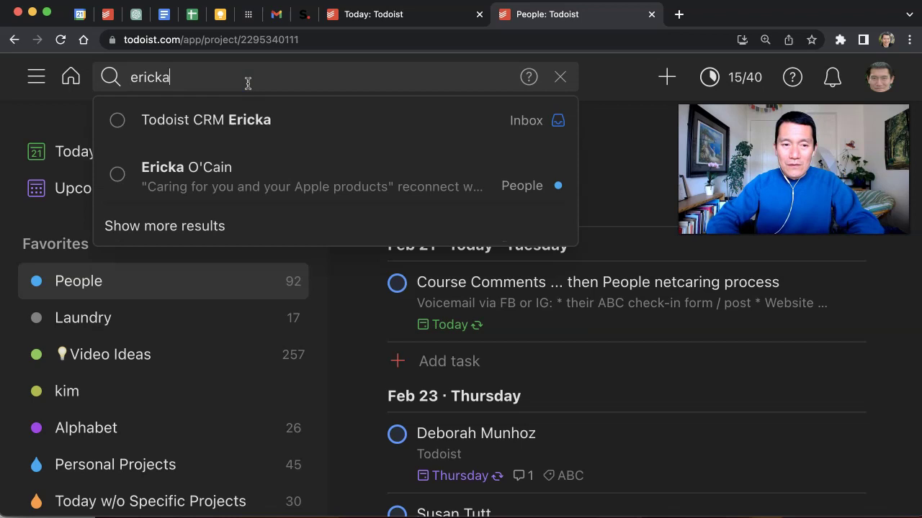
click(241, 179)
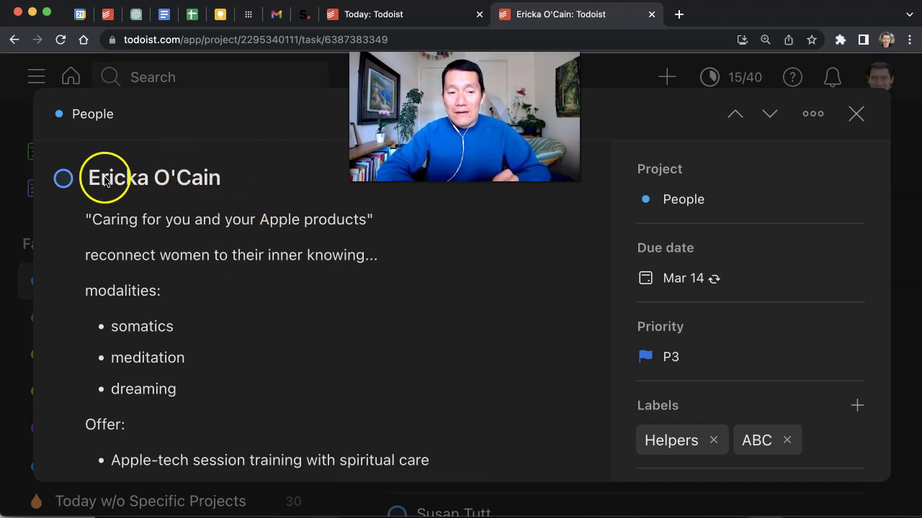
click(173, 271)
scroll(182, 231, down, 1)
scroll(181, 231, down, 1)
scroll(182, 227, up, 2)
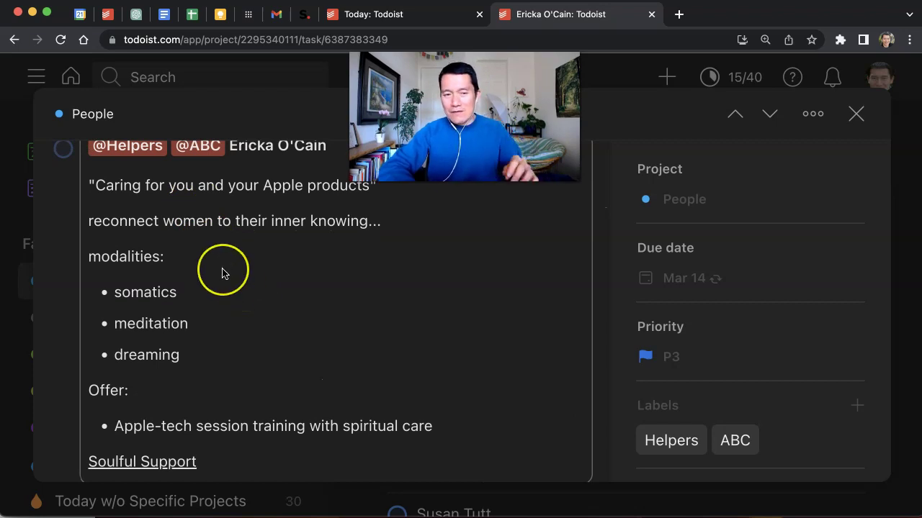
scroll(221, 274, up, 1)
scroll(222, 274, down, 1)
scroll(222, 274, up, 2)
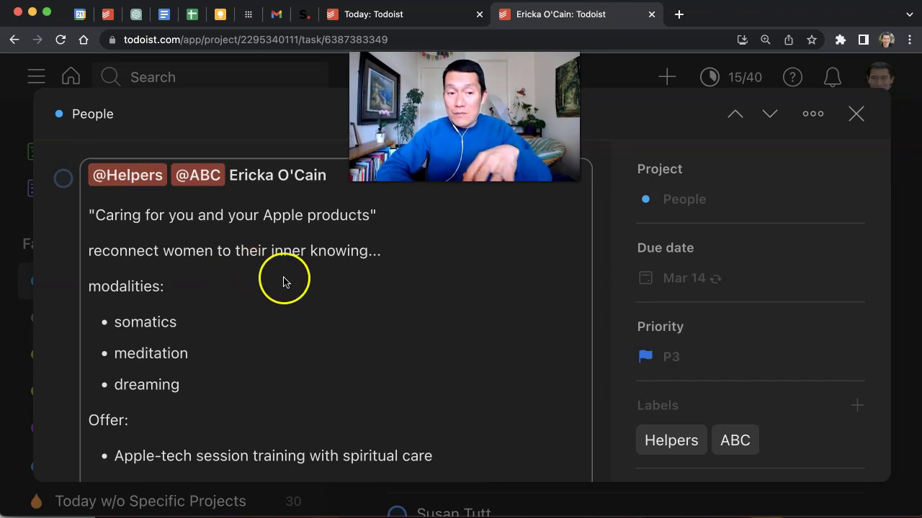
scroll(231, 278, down, 2)
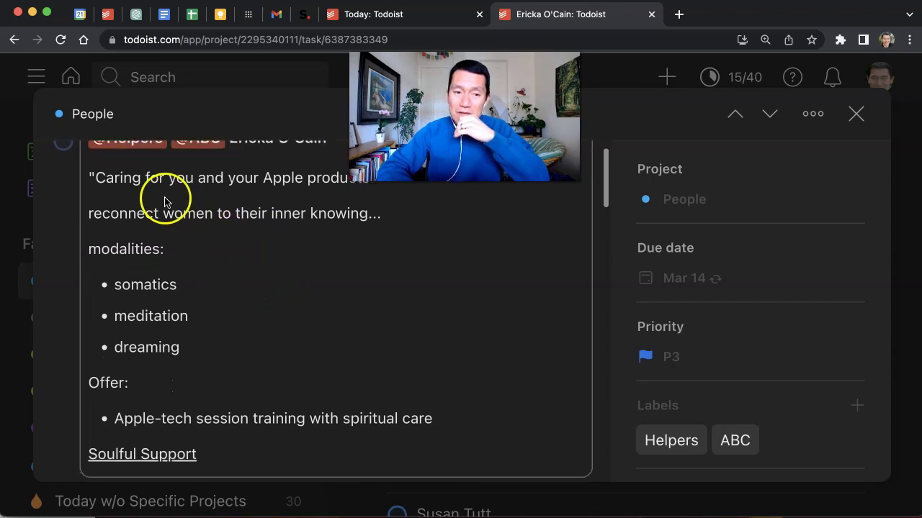
drag(88, 177, 395, 376)
click(115, 284)
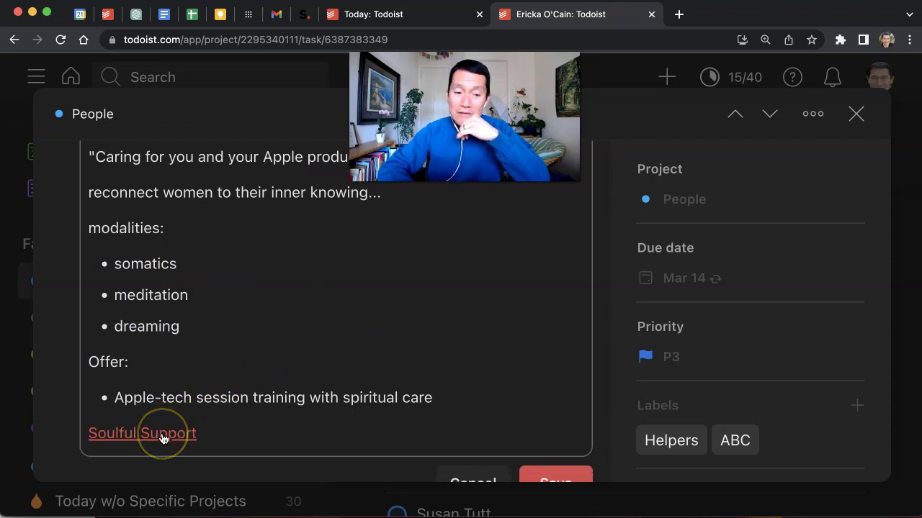
click(305, 365)
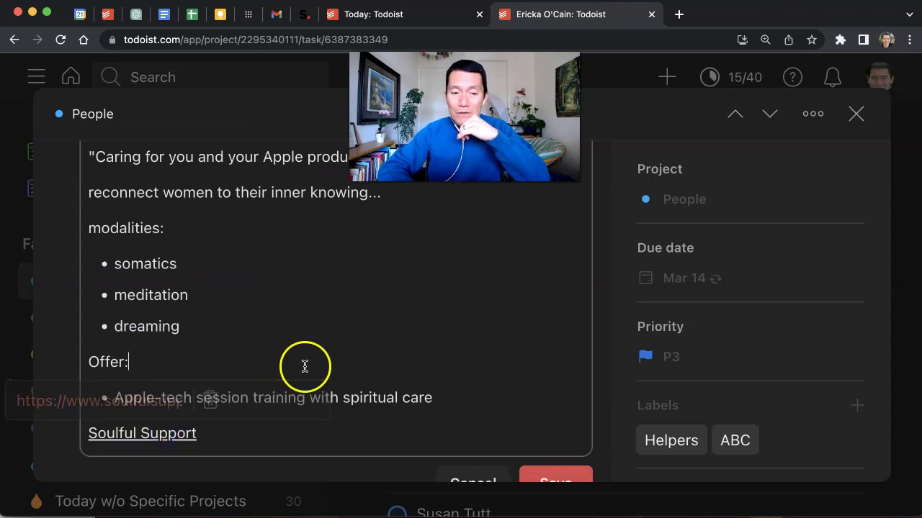
scroll(531, 402, down, 2)
click(542, 429)
click(340, 369)
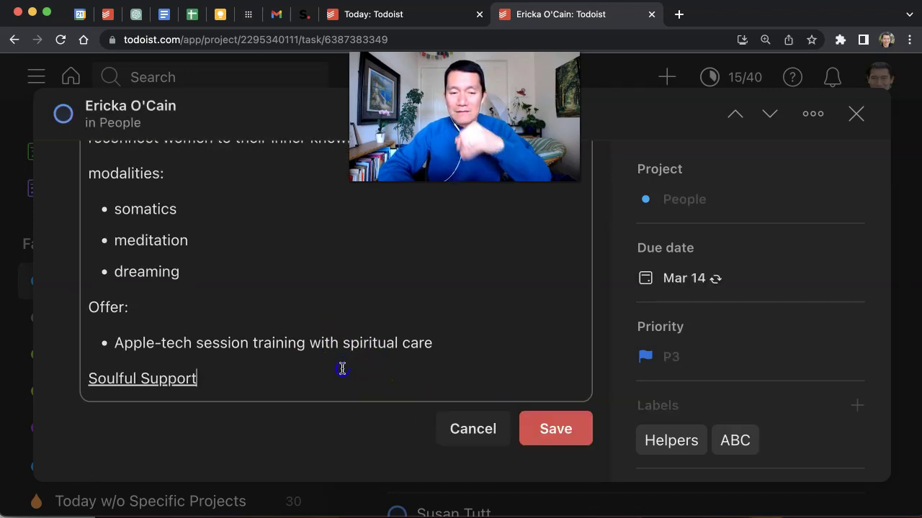
key(Return)
text(djskajdklsajd)
key(Return)
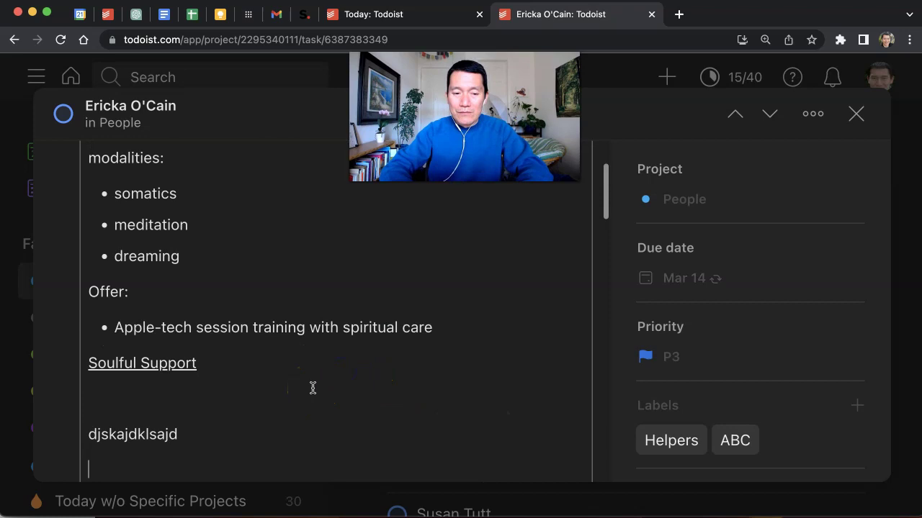
text(djsklajdlkajs)
key(Return)
scroll(432, 302, down, 5)
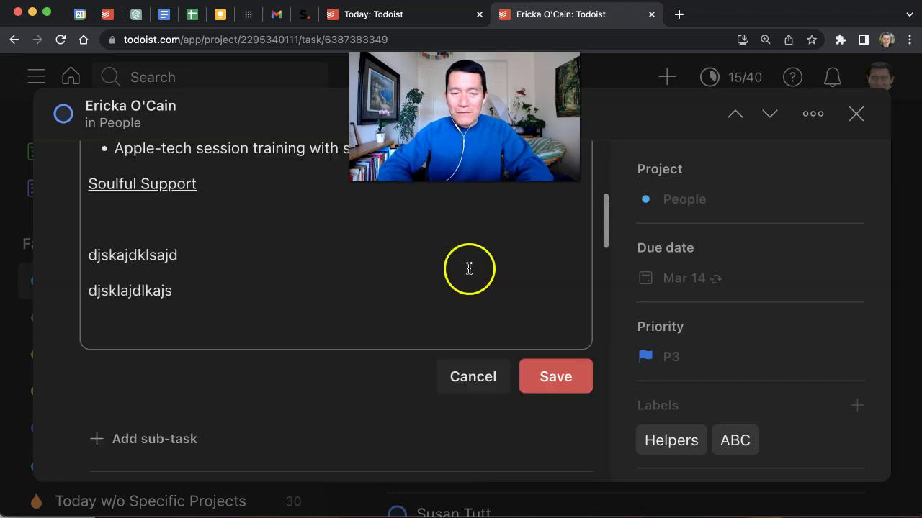
click(476, 358)
scroll(357, 261, up, 10)
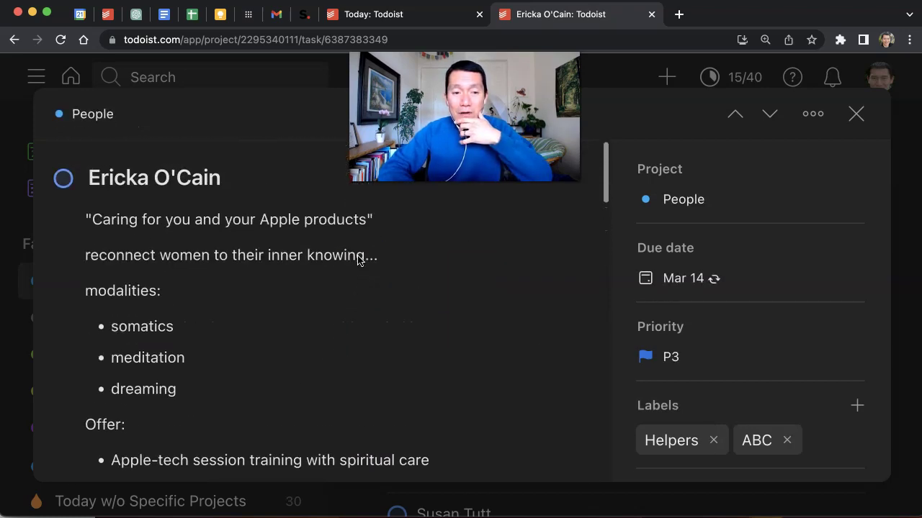
Step: Scroll through the contact task's six comments down to the Comment box
scroll(234, 252, down, 6)
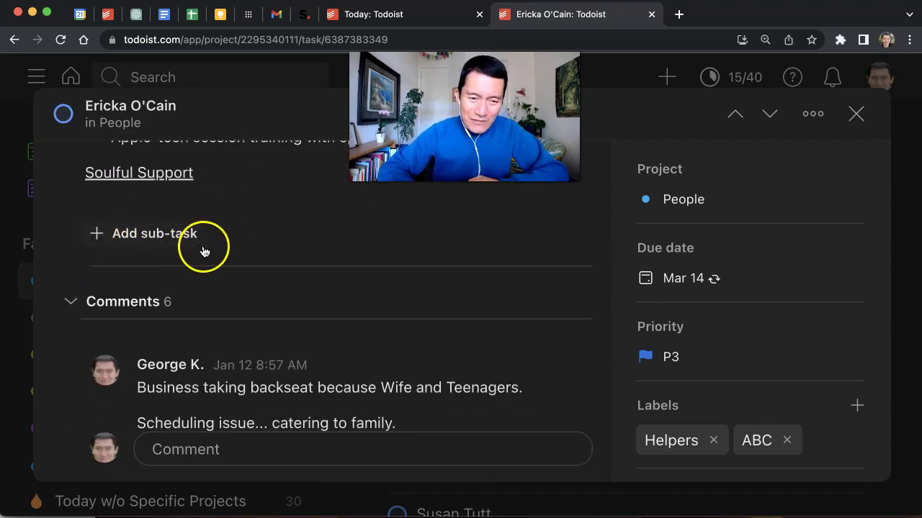
scroll(325, 242, down, 2)
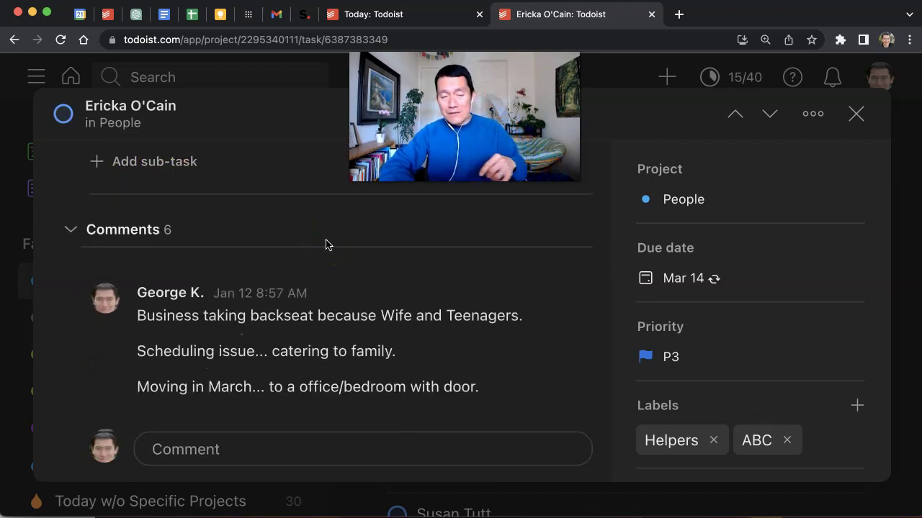
click(69, 236)
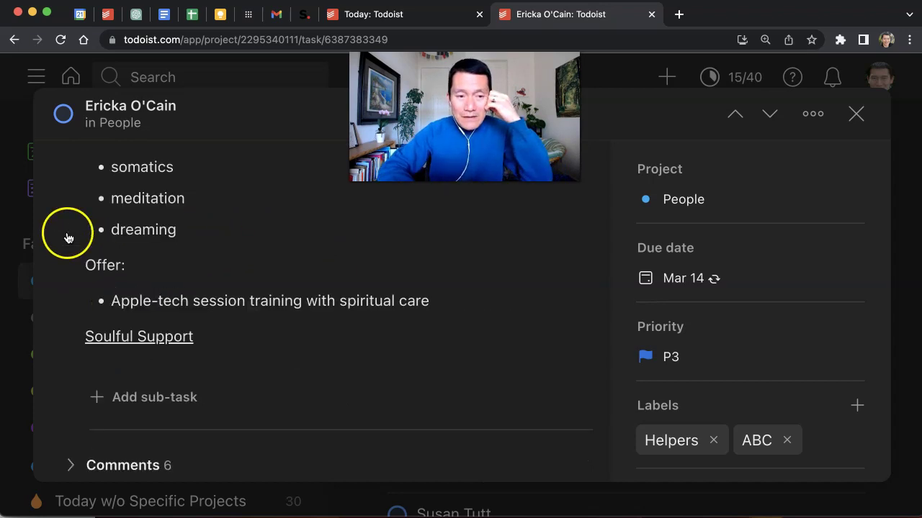
click(72, 466)
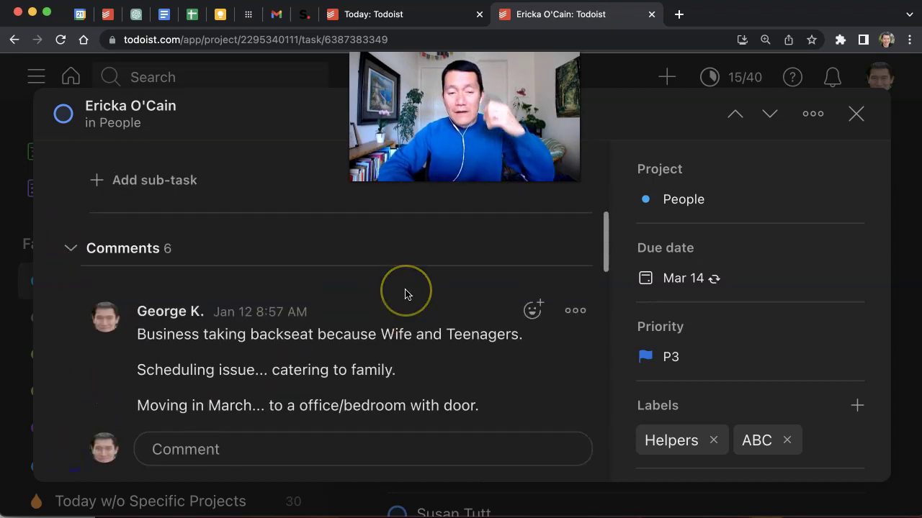
scroll(404, 293, down, 2)
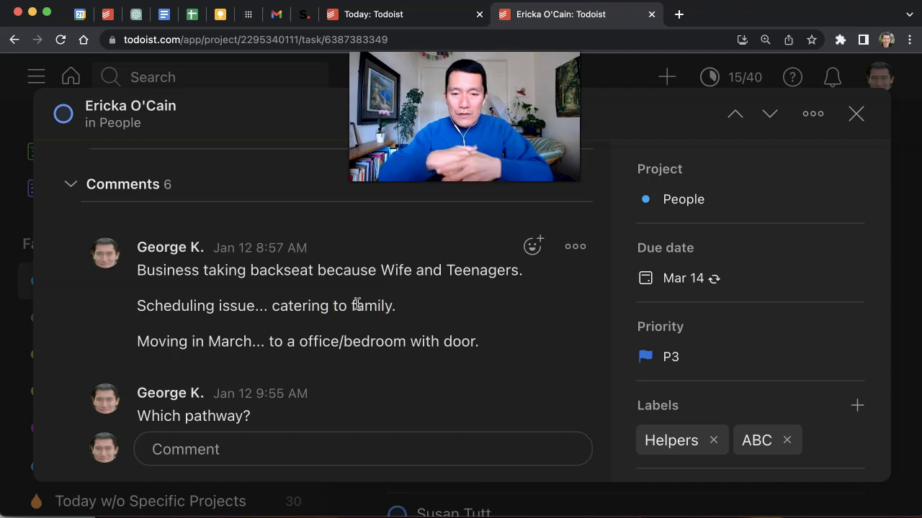
scroll(411, 303, down, 1)
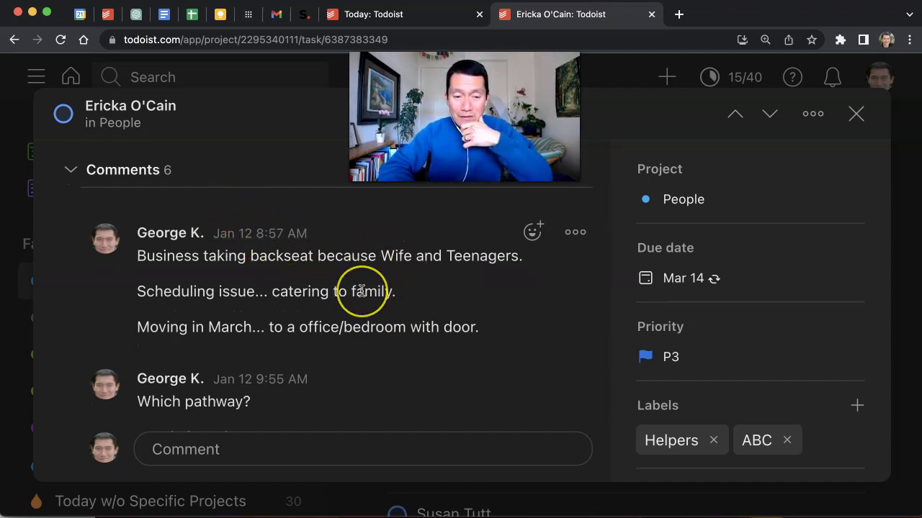
scroll(361, 290, down, 2)
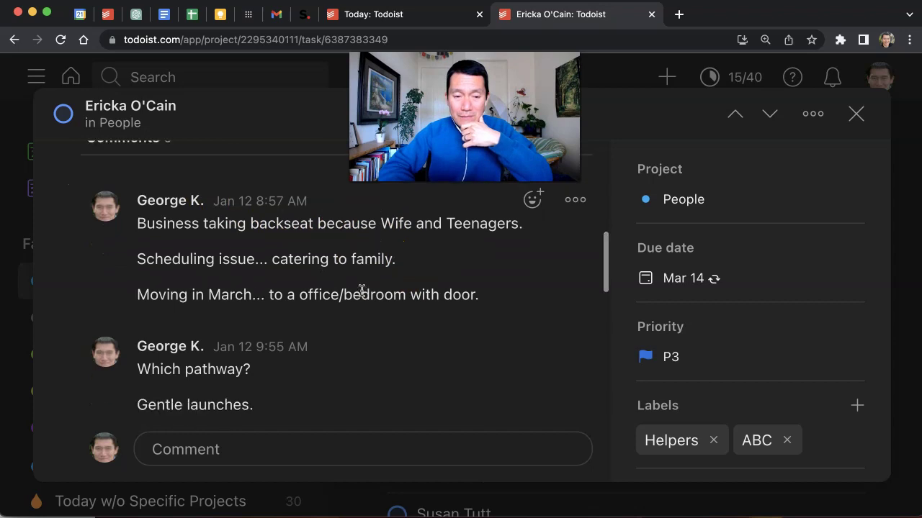
Step: Post a comment reading 'Test comment' at the end of the contact task's thread
click(314, 458)
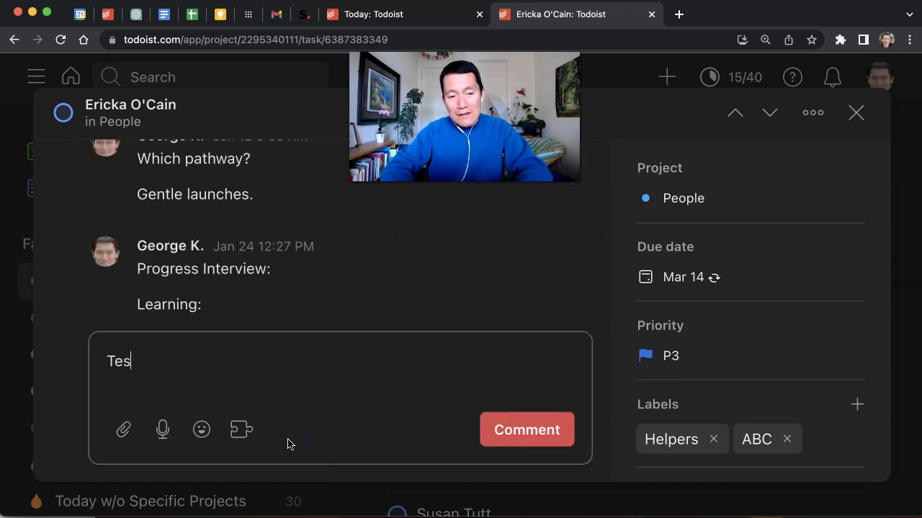
click(545, 431)
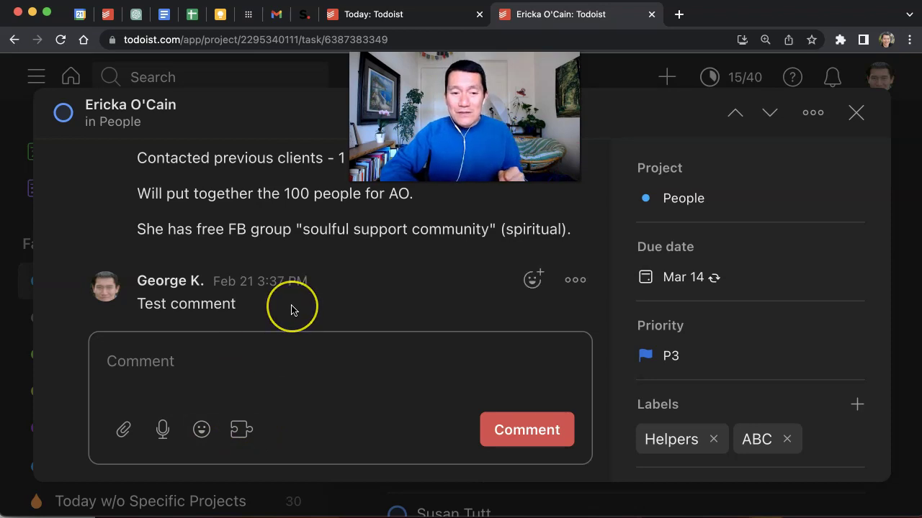
scroll(290, 309, up, 2)
scroll(290, 309, up, 10)
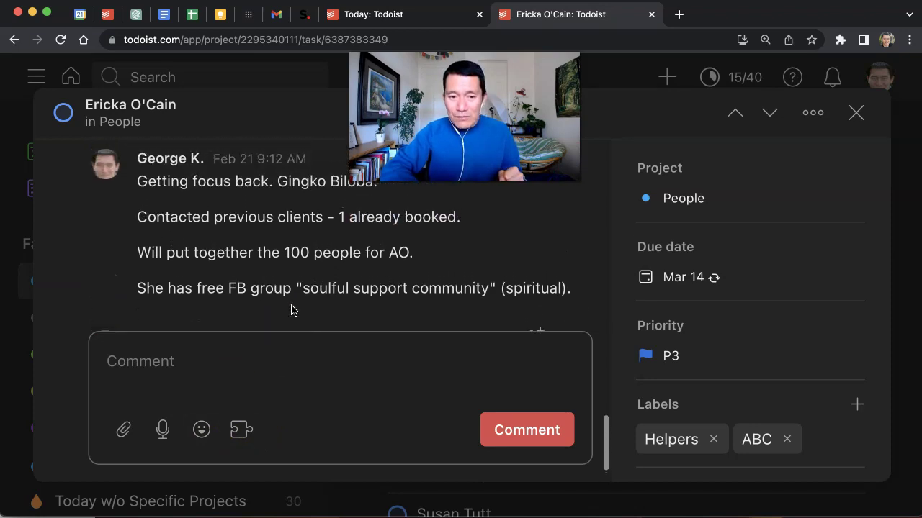
scroll(292, 310, up, 10)
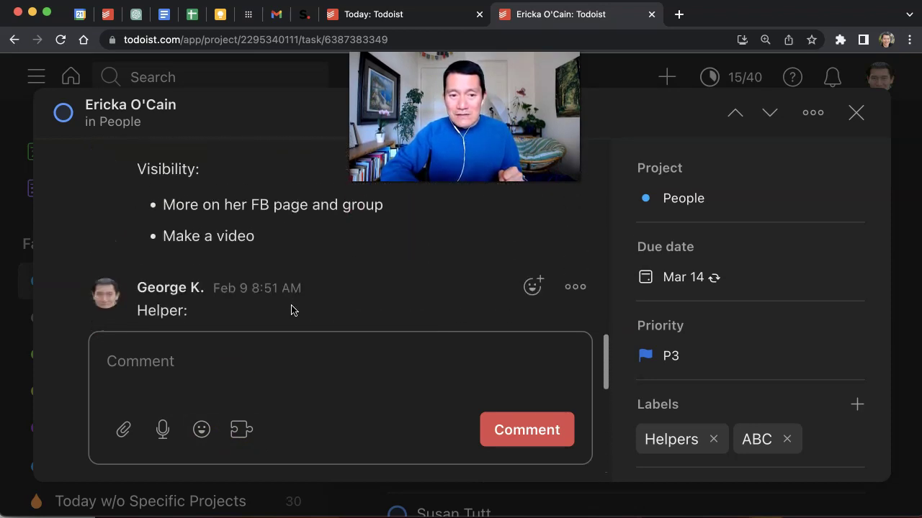
scroll(290, 310, up, 10)
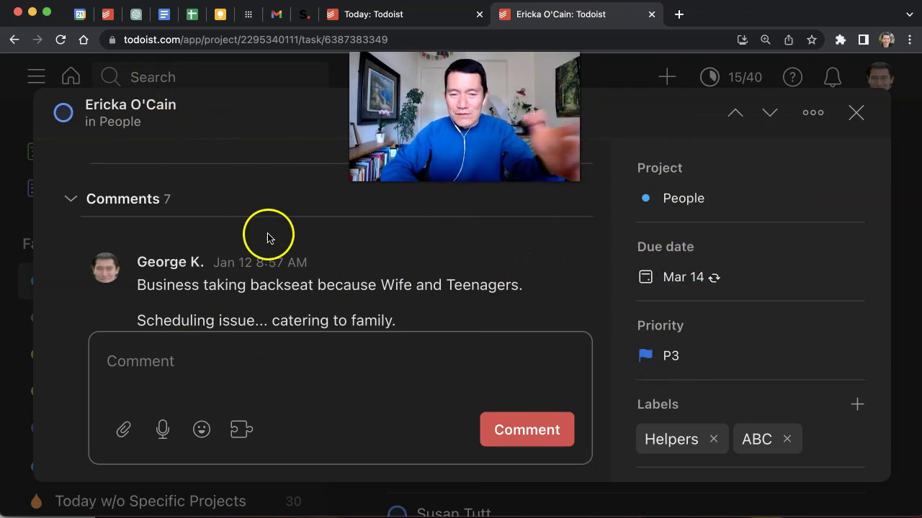
Step: Set the contact task's due date to Mar 1, keeping the every! 3 weeks recurrence, then complete it
mouse_move(692, 285)
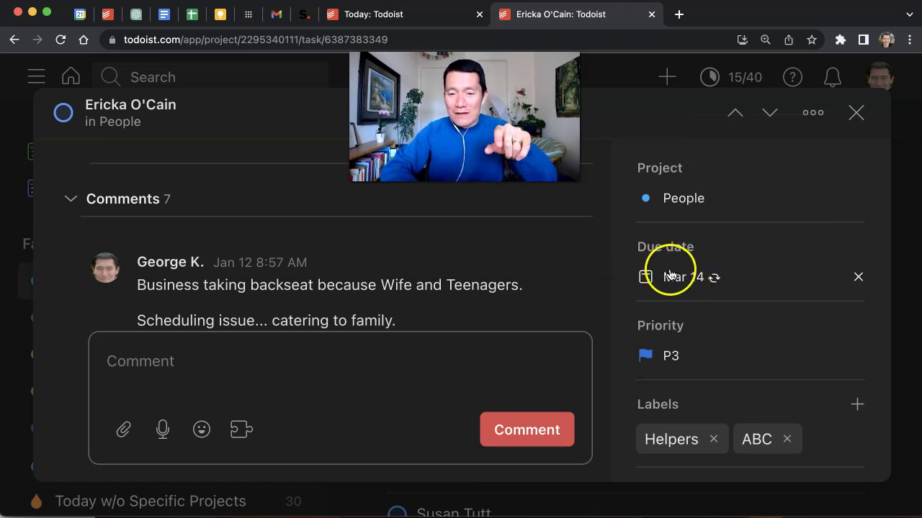
click(676, 279)
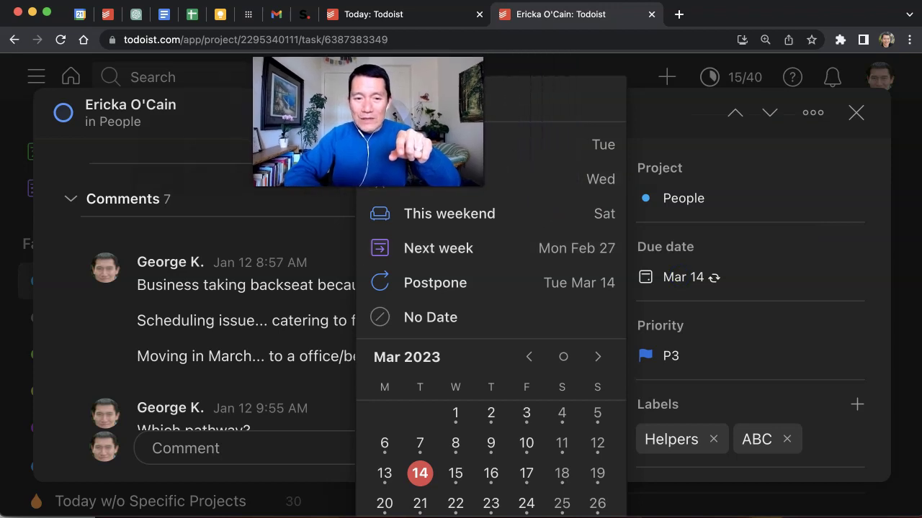
click(396, 105)
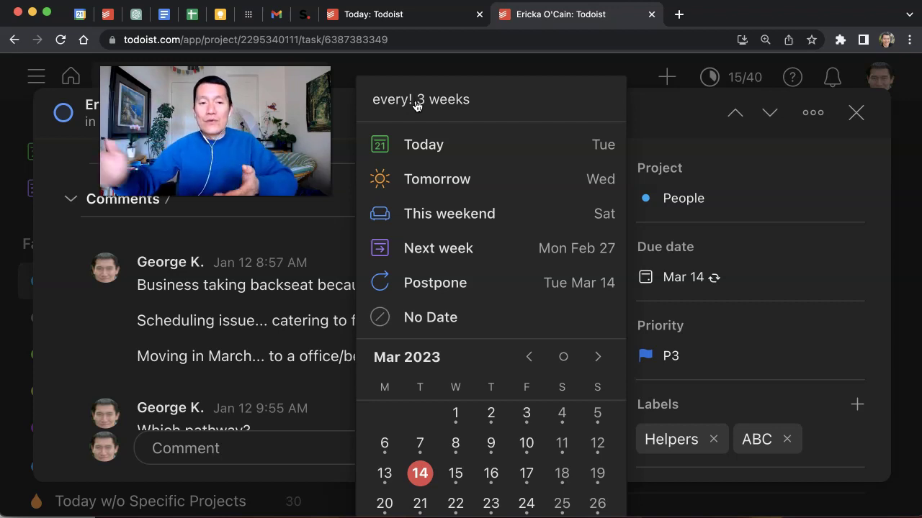
click(713, 180)
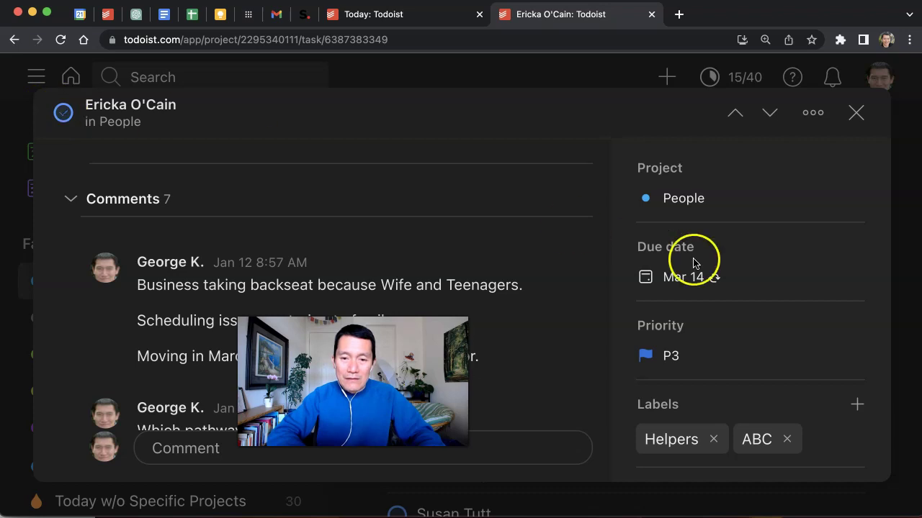
click(669, 282)
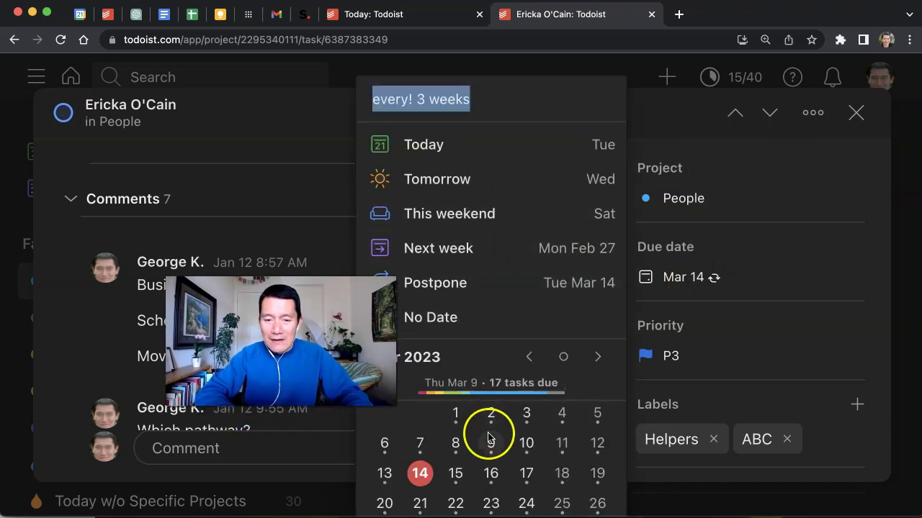
click(528, 357)
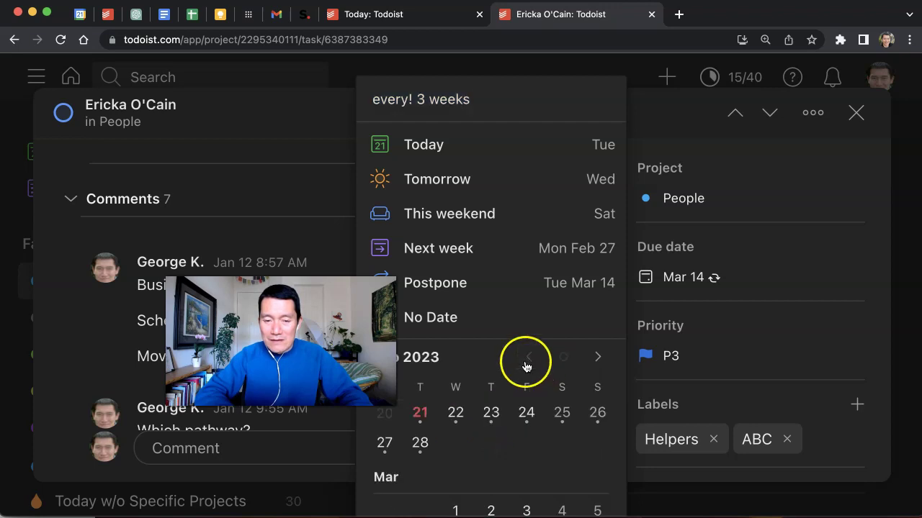
click(598, 357)
click(461, 416)
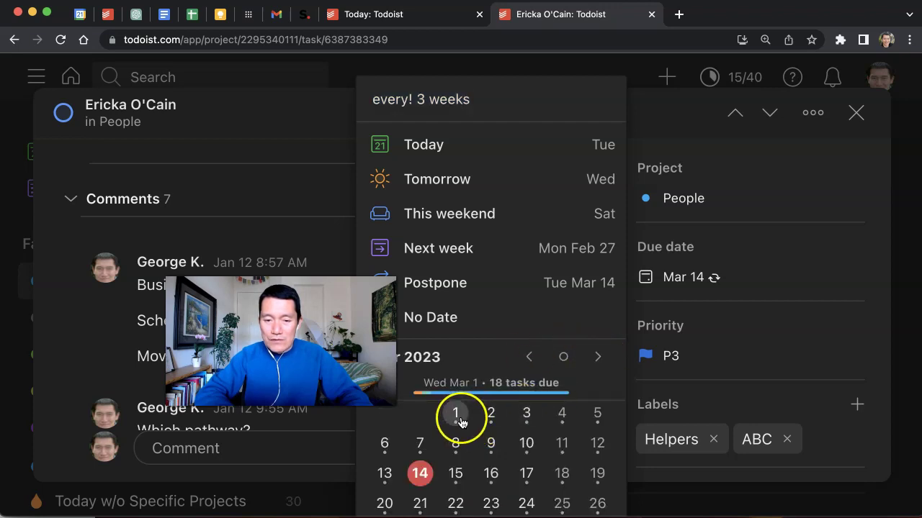
click(690, 285)
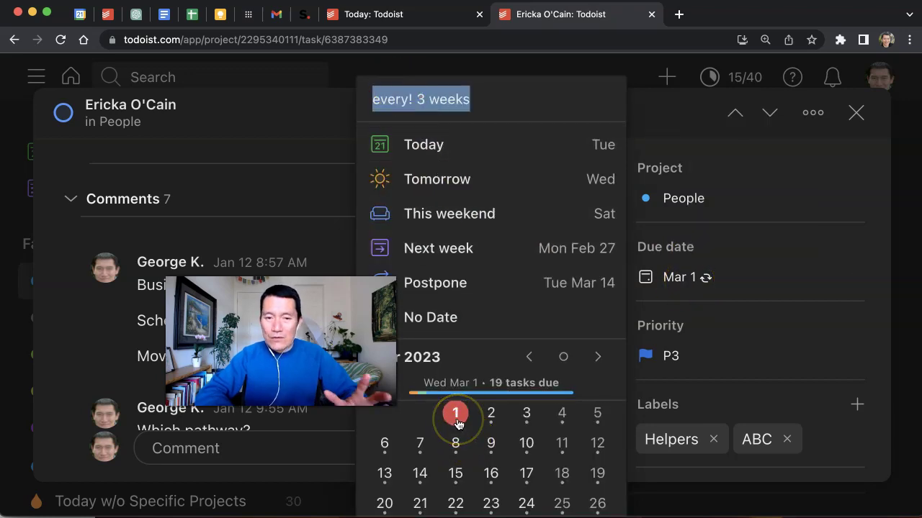
click(309, 117)
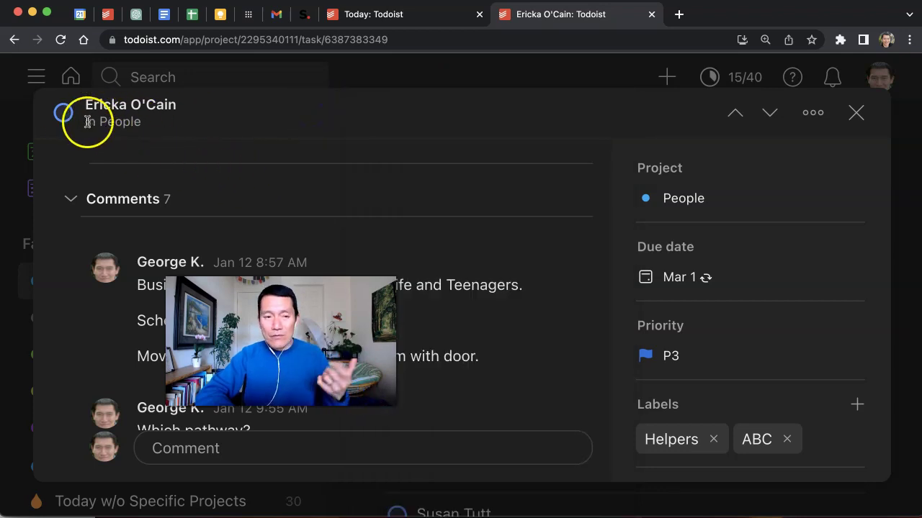
click(63, 114)
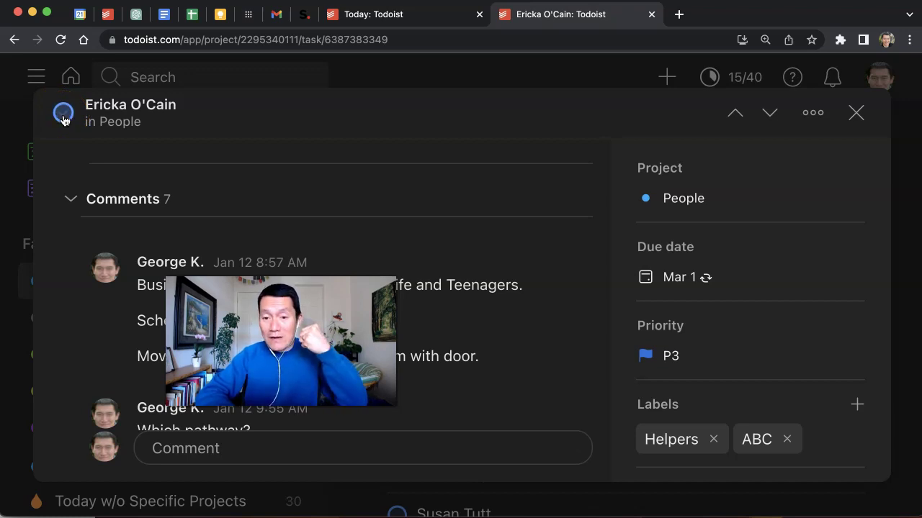
Step: Complete the recurring contact task again so its due date rolls forward to Tue Mar 14
mouse_move(693, 282)
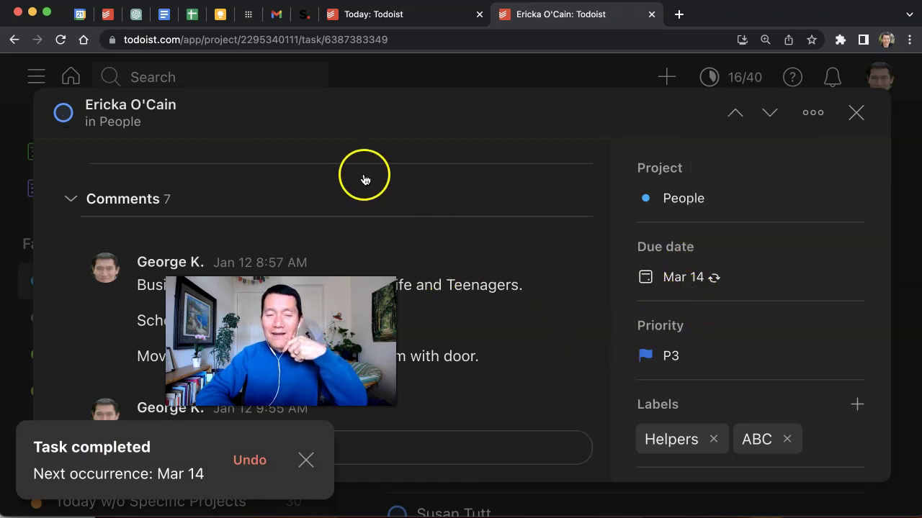
click(62, 117)
mouse_move(693, 281)
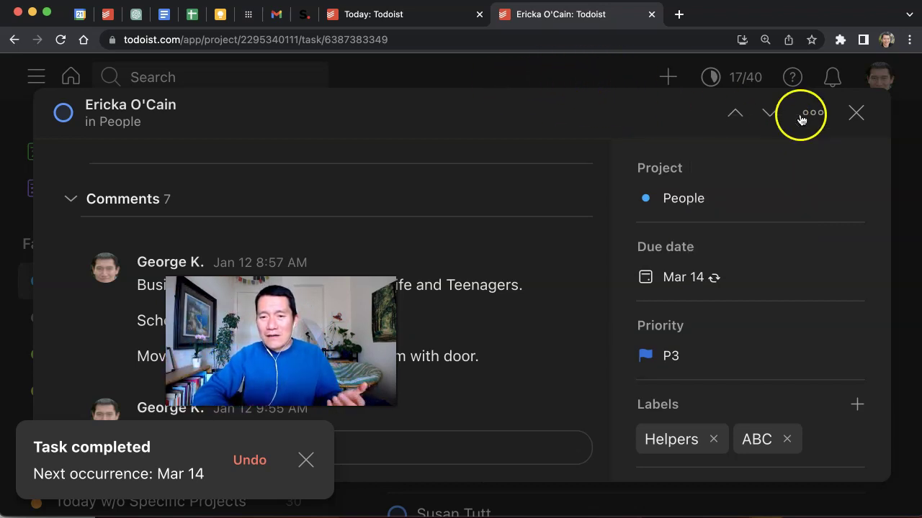
Step: Close the contact task's details and go to the Today view
click(856, 113)
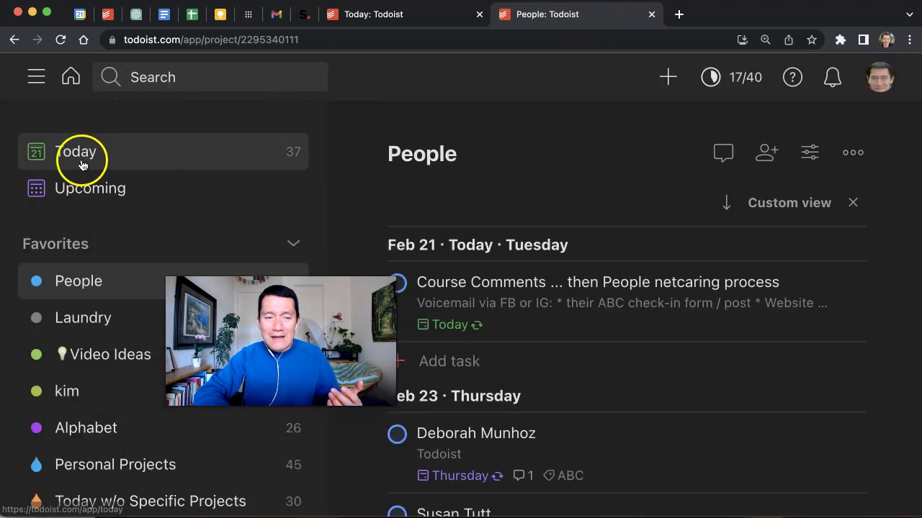
click(80, 154)
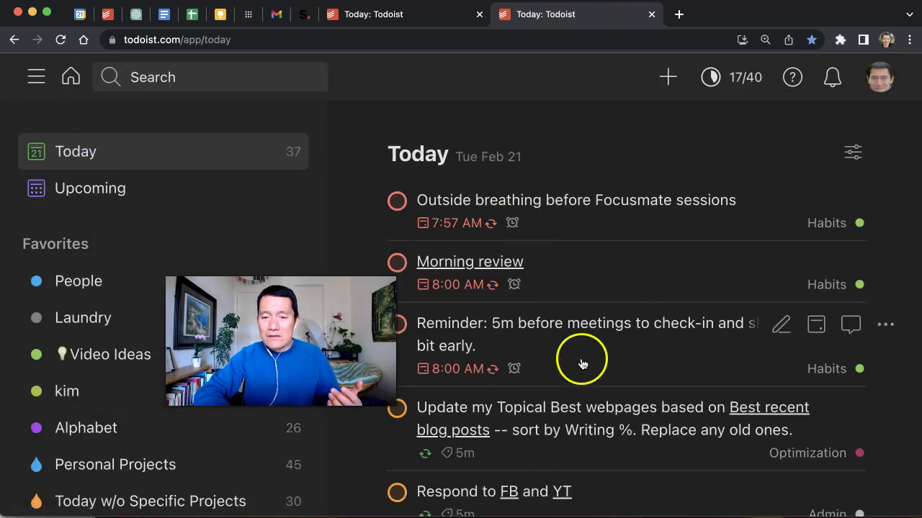